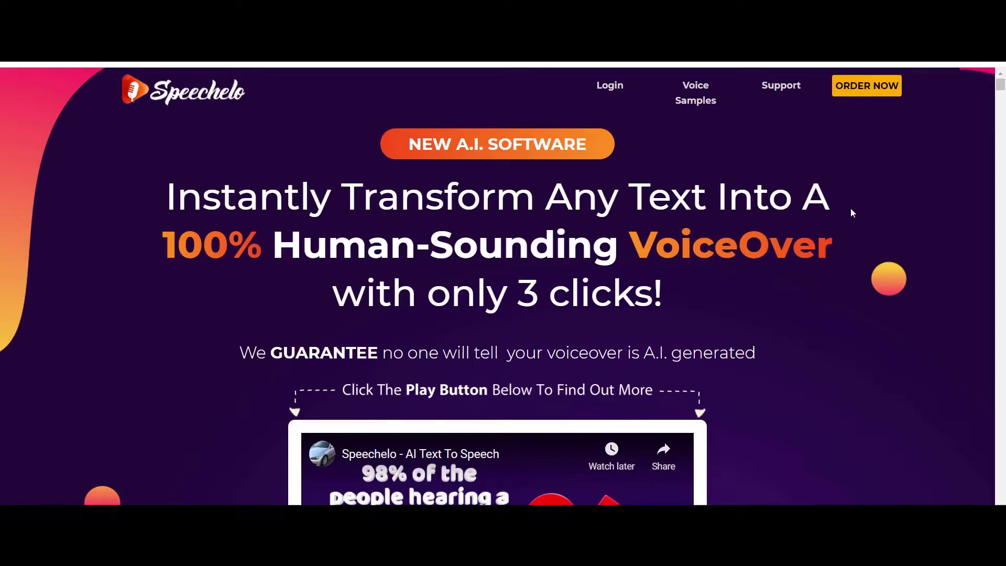
# Scroll through the Speechelo page to look over its content.
pyautogui.scroll(-1, 850, 208)
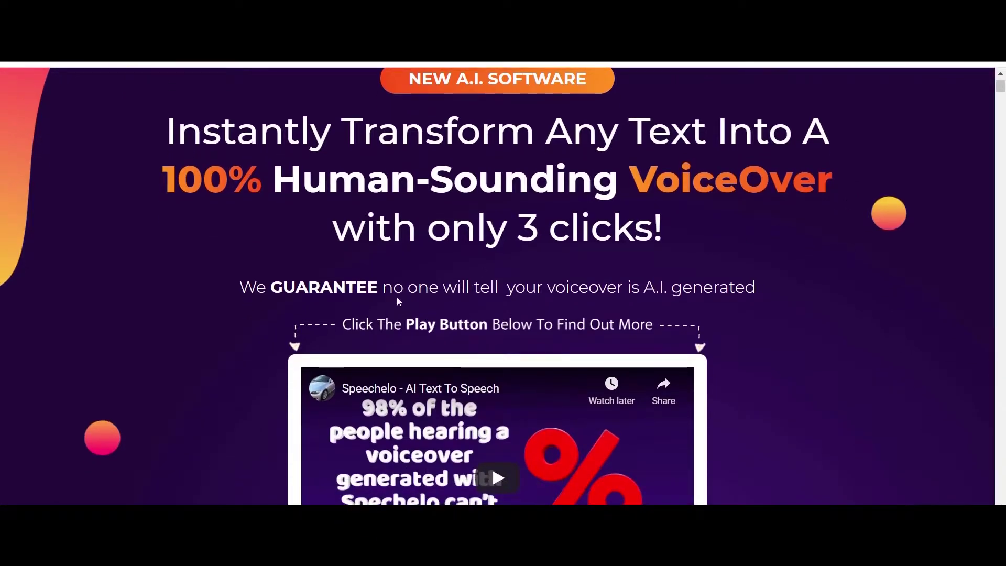
pyautogui.scroll(-1, 812, 329)
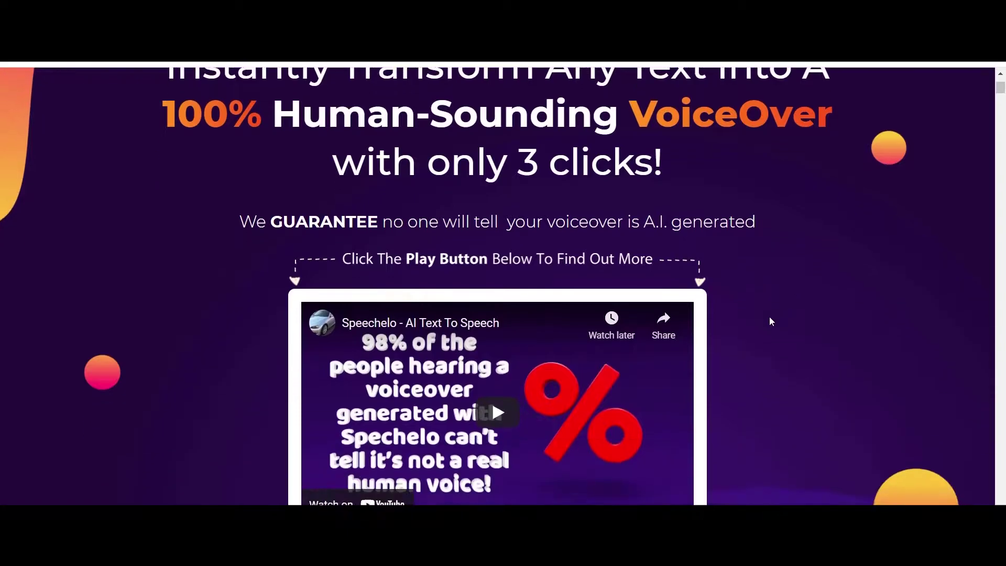
pyautogui.scroll(-2, 770, 319)
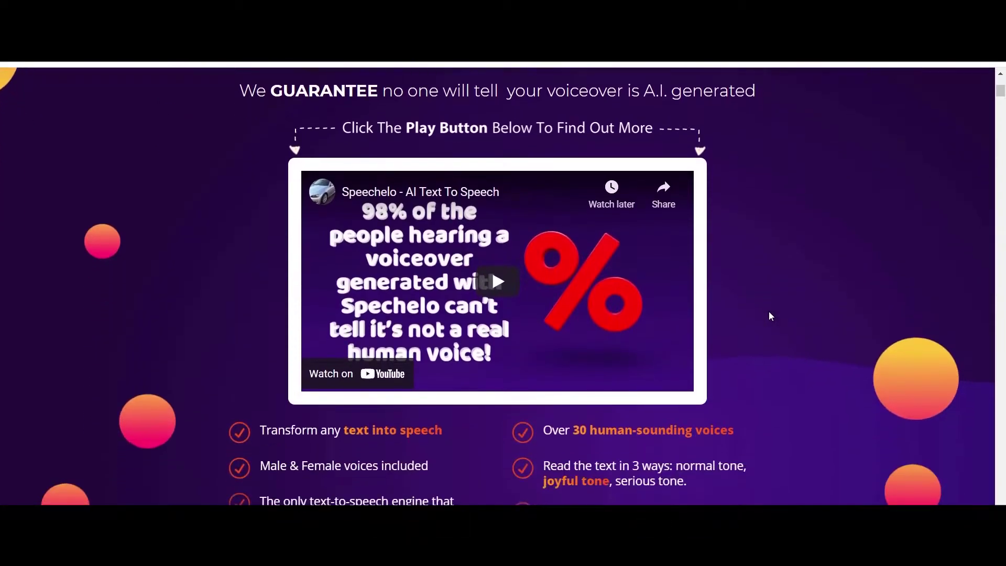
pyautogui.scroll(-1, 771, 316)
pyautogui.scroll(-1, 770, 314)
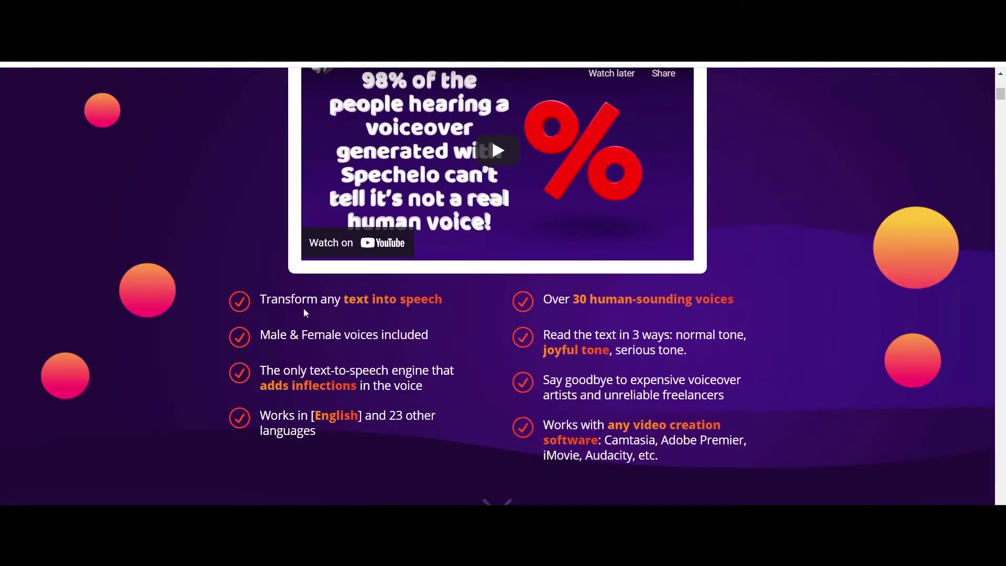
pyautogui.scroll(-1, 306, 313)
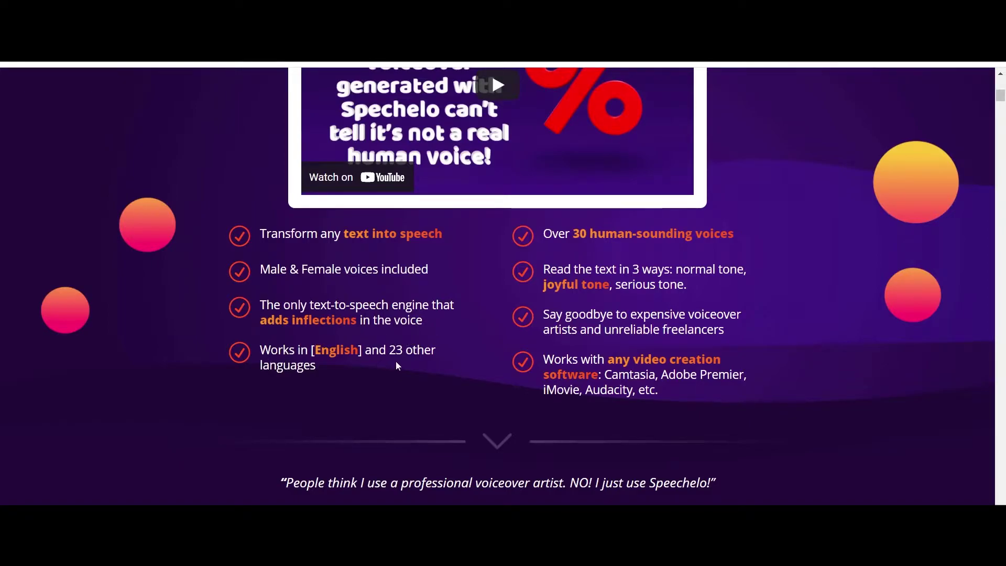
pyautogui.scroll(5, 397, 364)
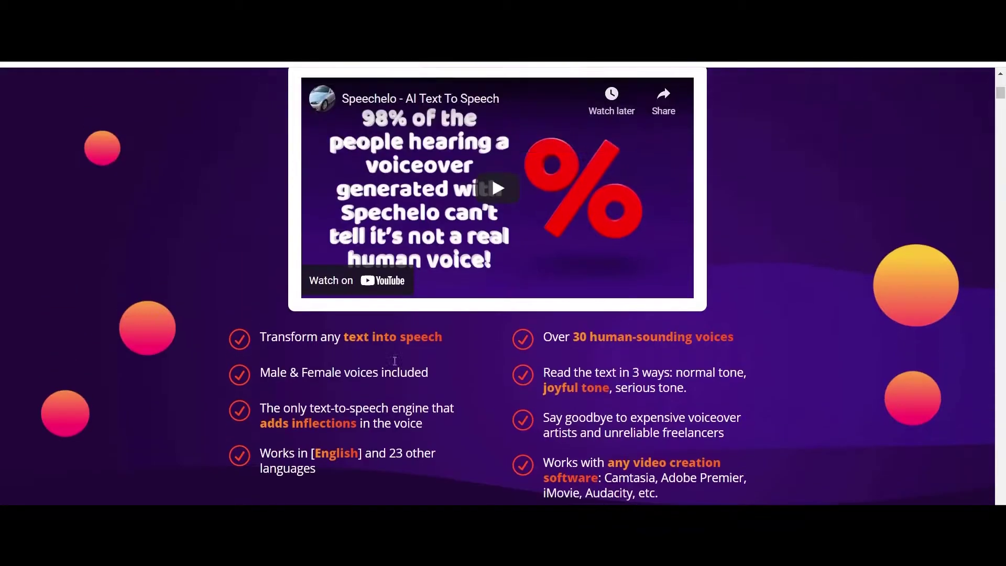
pyautogui.scroll(3, 395, 362)
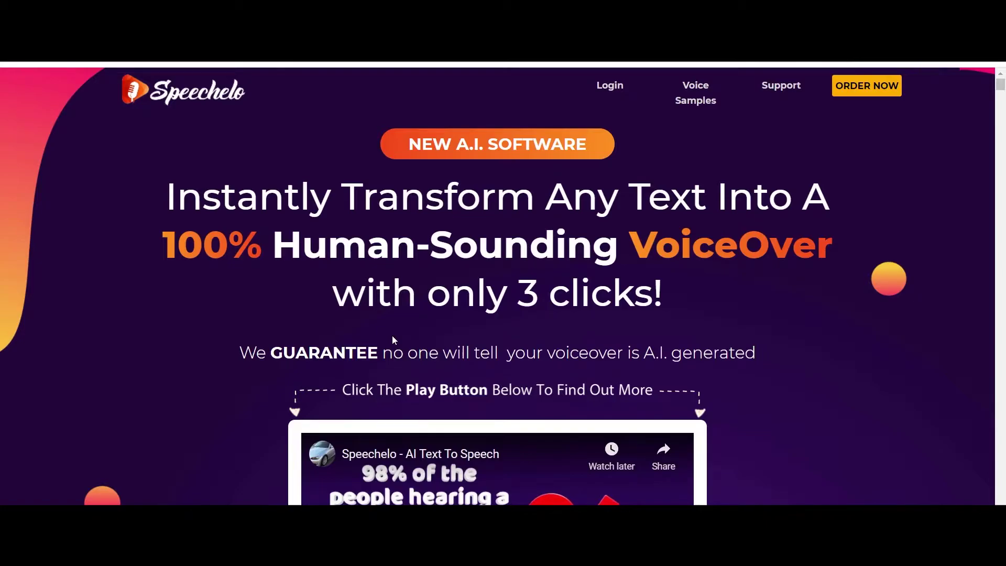
pyautogui.scroll(-1, 392, 339)
pyautogui.scroll(1, 393, 332)
# Highlight the three-line headline, deselect it, and reach the dashboard with the empty text box.
pyautogui.moveTo(167, 193); pyautogui.dragTo(678, 283)
pyautogui.click(681, 337)
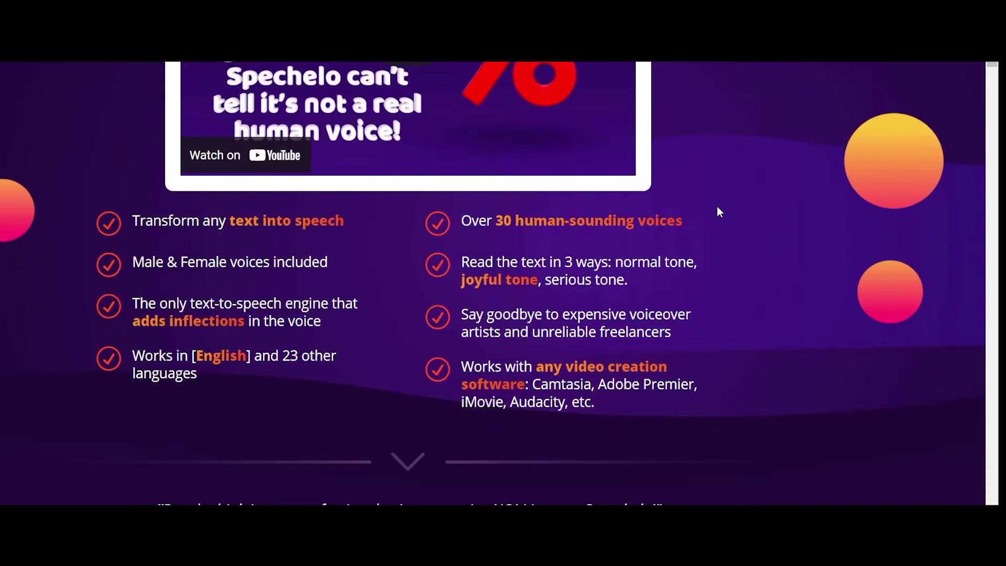
pyautogui.scroll(3, 716, 206)
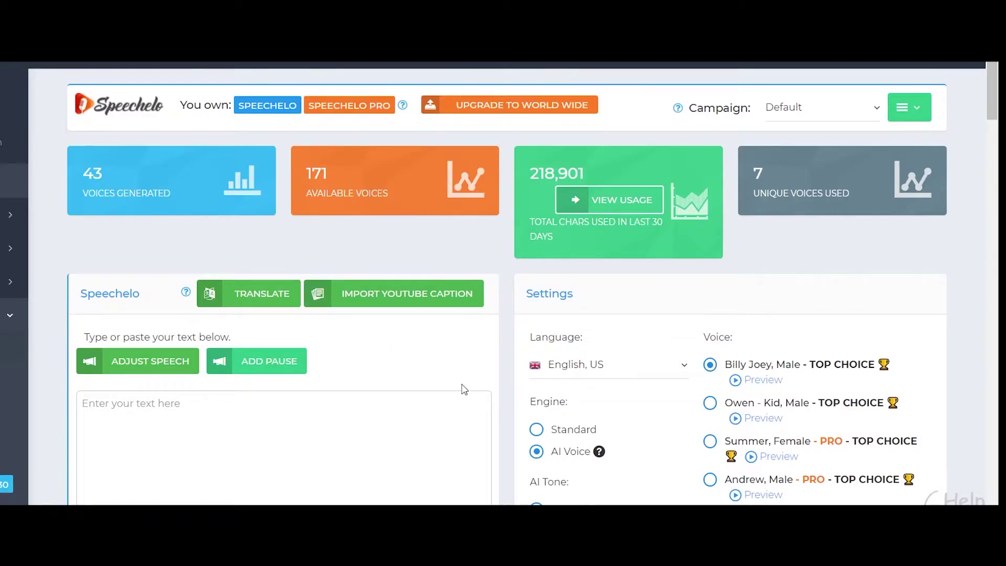
# Try the Owen kid voice, switch back to Billy Joey, and play Billy Joey's sample.
pyautogui.scroll(-2, 408, 336)
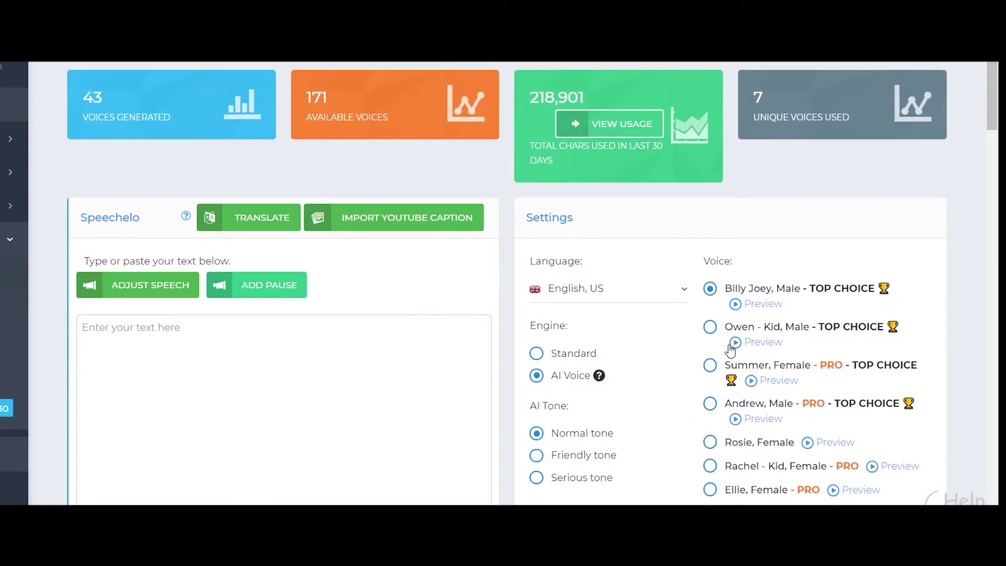
pyautogui.scroll(2, 532, 348)
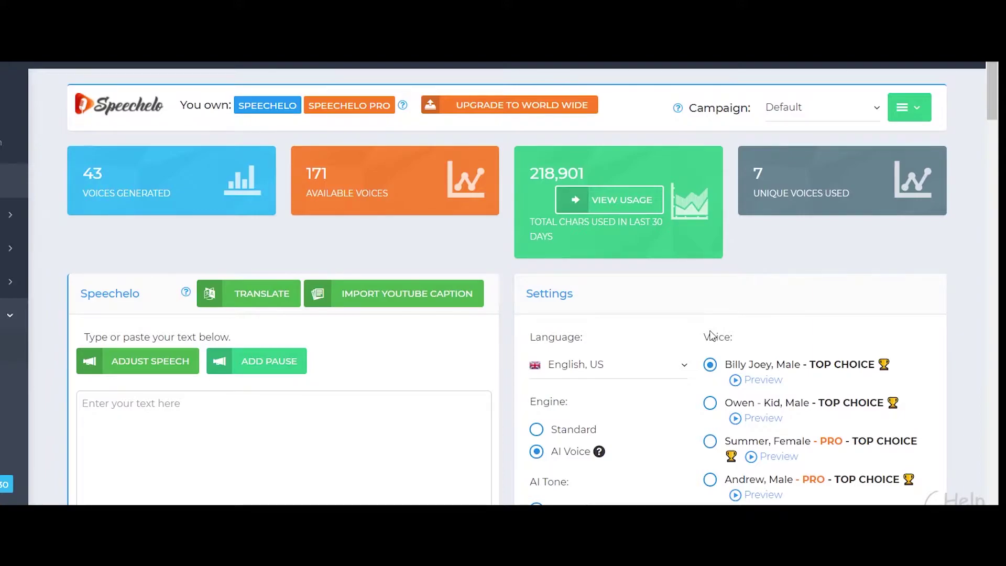
pyautogui.scroll(-2, 720, 314)
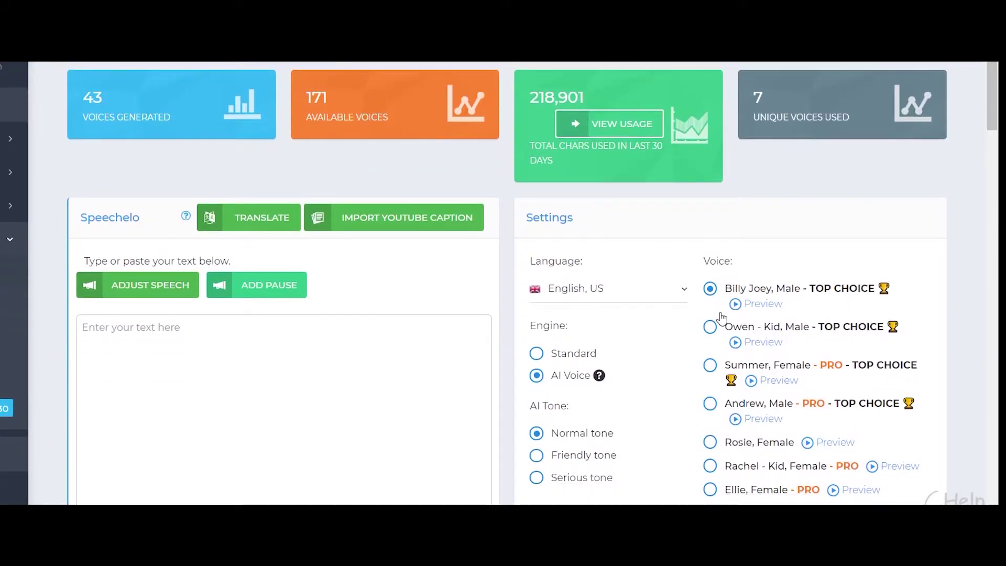
pyautogui.scroll(-2, 722, 317)
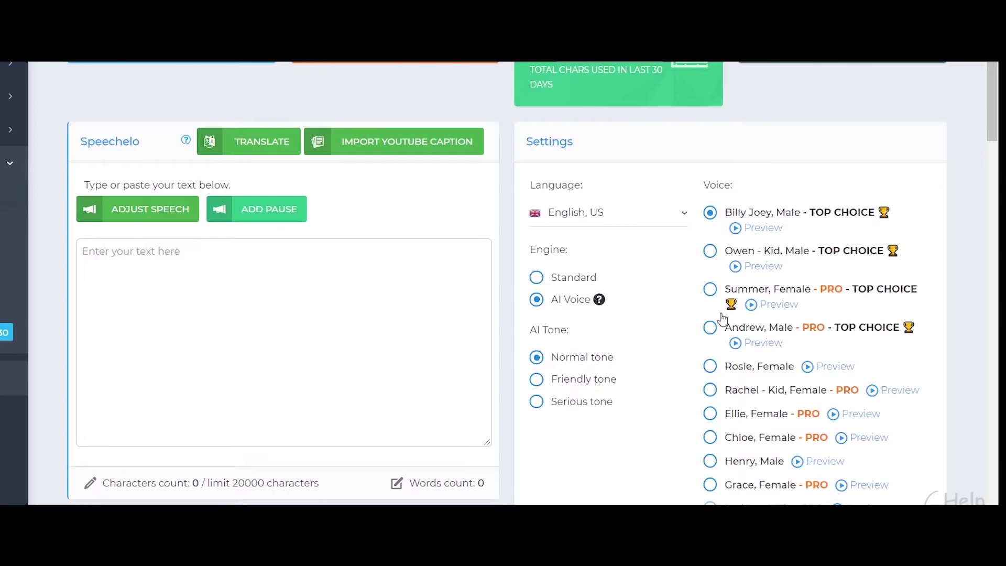
pyautogui.scroll(4, 697, 350)
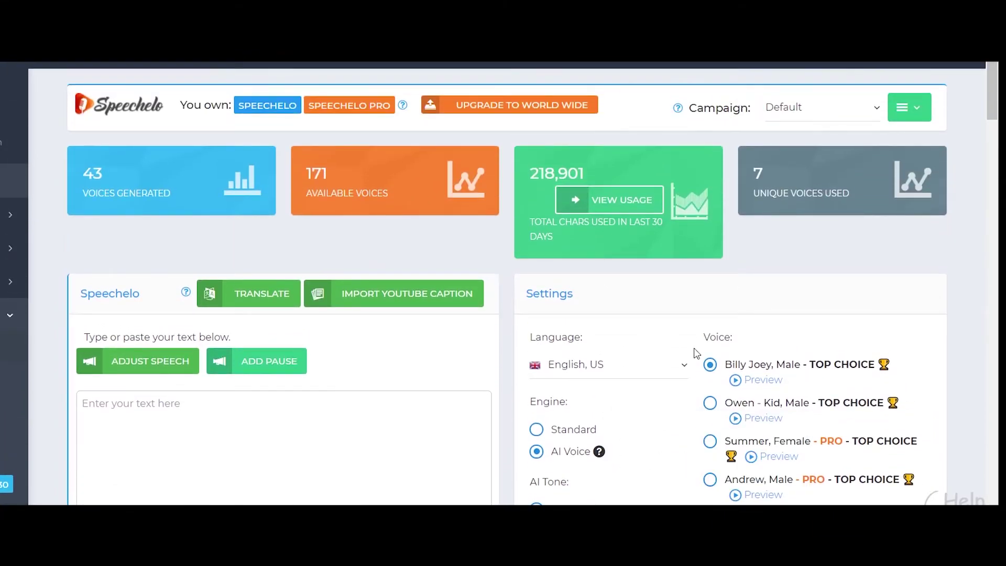
pyautogui.scroll(-2, 720, 399)
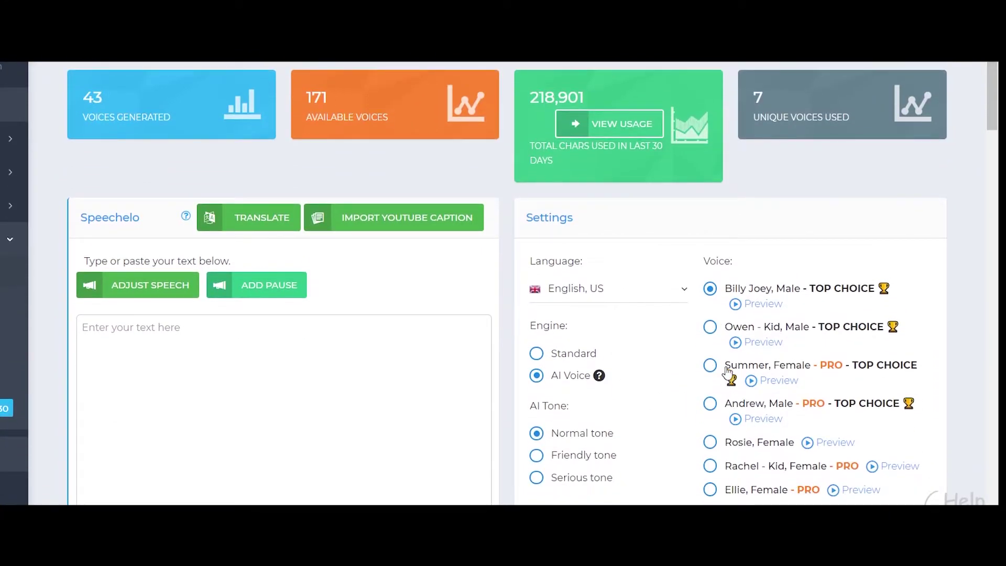
pyautogui.click(710, 326)
pyautogui.click(712, 292)
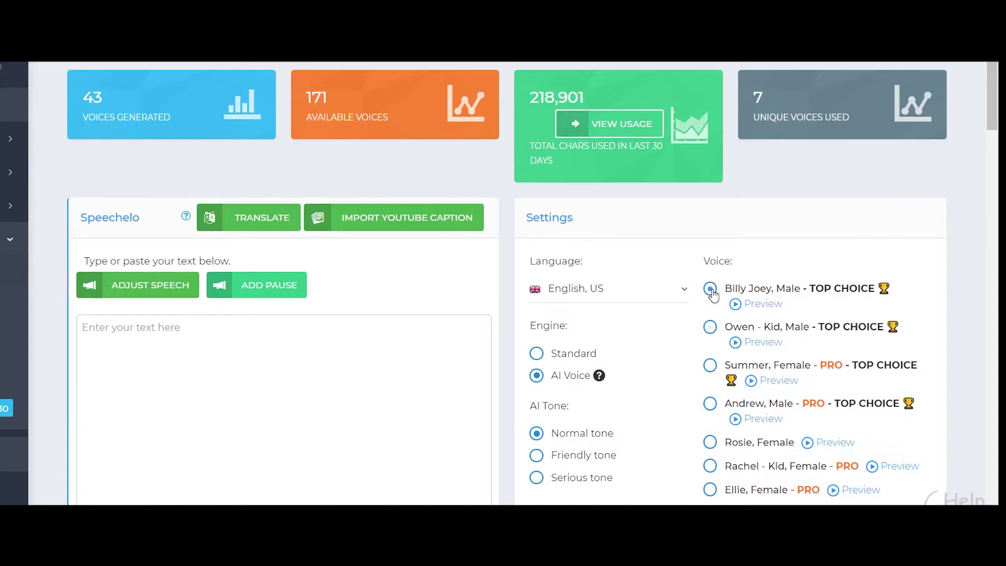
pyautogui.click(737, 307)
pyautogui.scroll(-1, 894, 340)
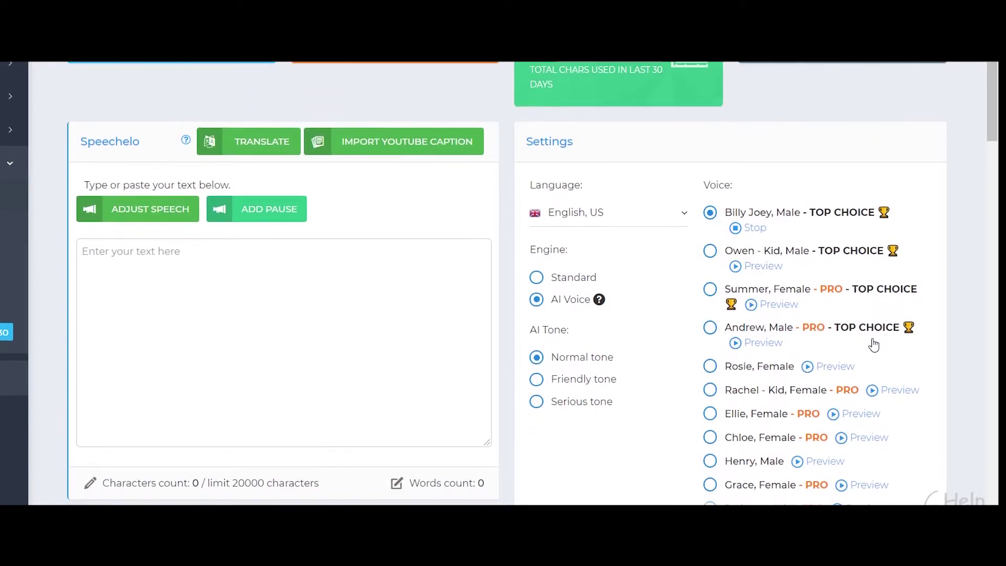
pyautogui.scroll(-1, 869, 345)
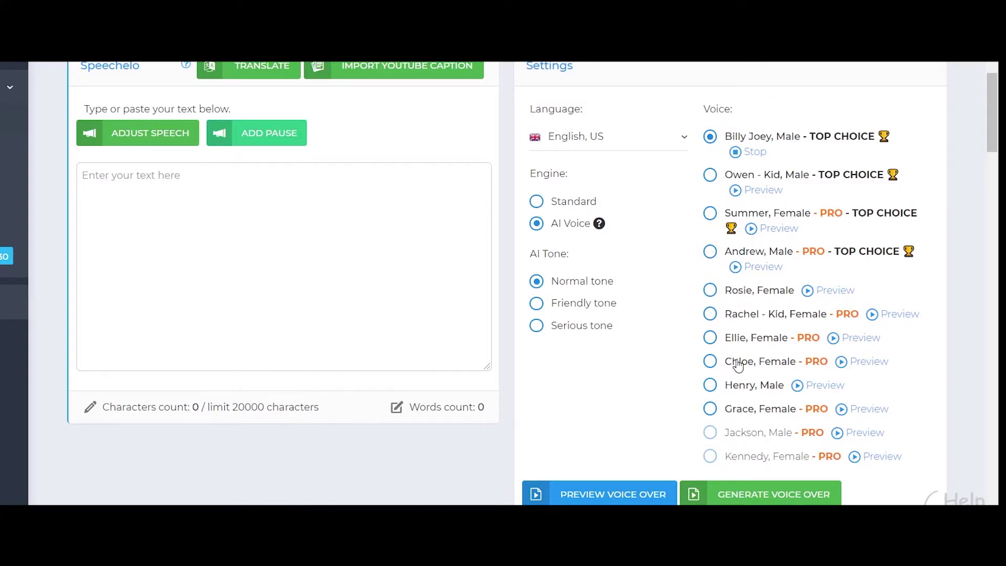
pyautogui.scroll(1, 738, 366)
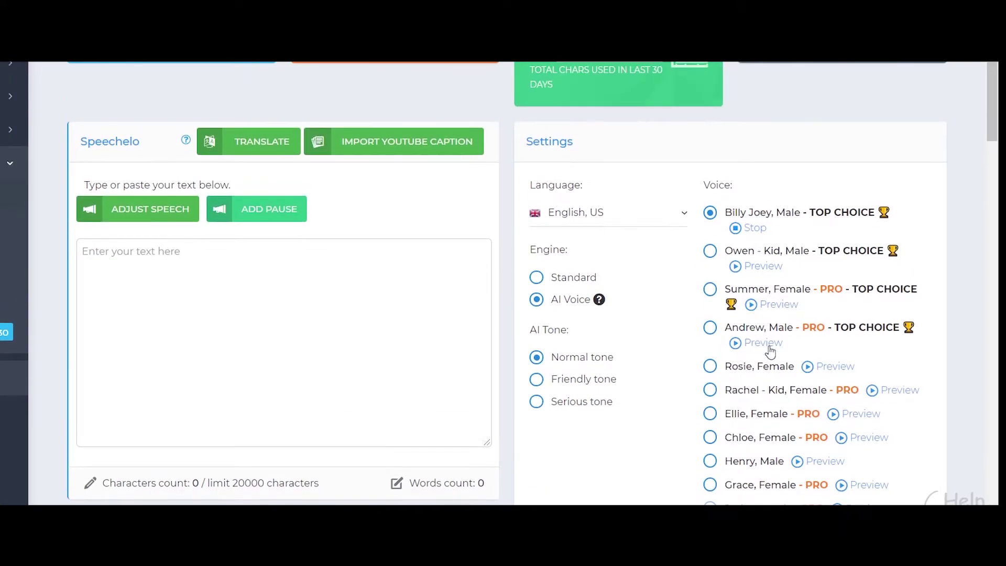
# Preview Andrew's voice, then choose Grace, Female - PRO and play and stop her sample.
pyautogui.click(712, 329)
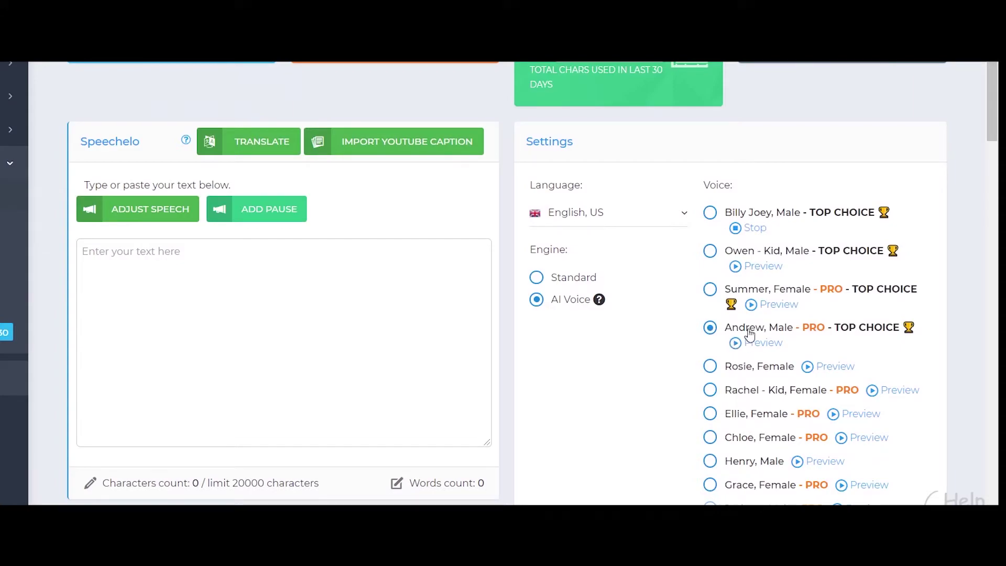
pyautogui.click(735, 345)
pyautogui.scroll(-2, 779, 259)
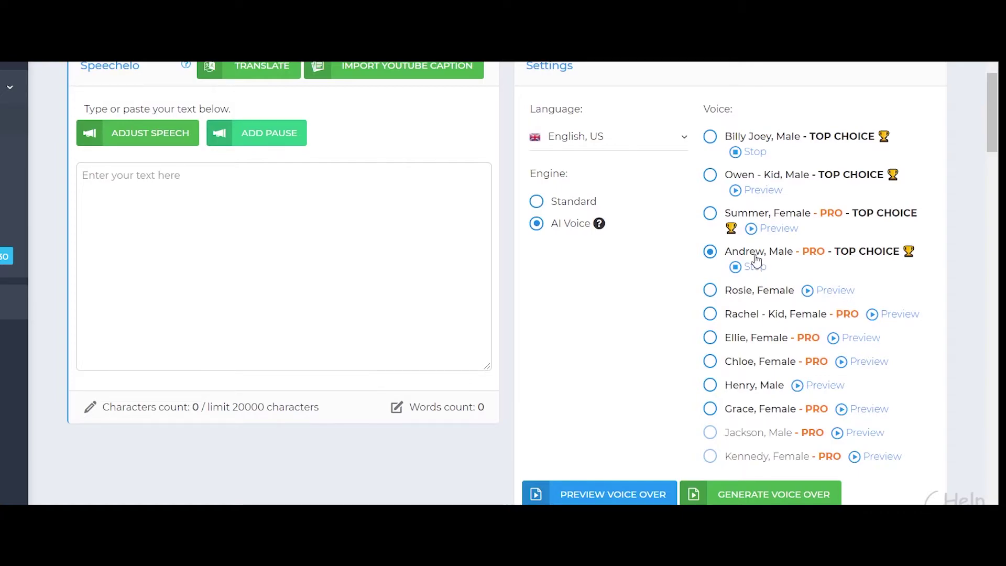
pyautogui.click(710, 414)
pyautogui.click(841, 409)
pyautogui.click(840, 409)
# Paste the 201-character, 32-word alien-invasion script into the text box.
pyautogui.scroll(4, 366, 262)
pyautogui.scroll(1, 254, 324)
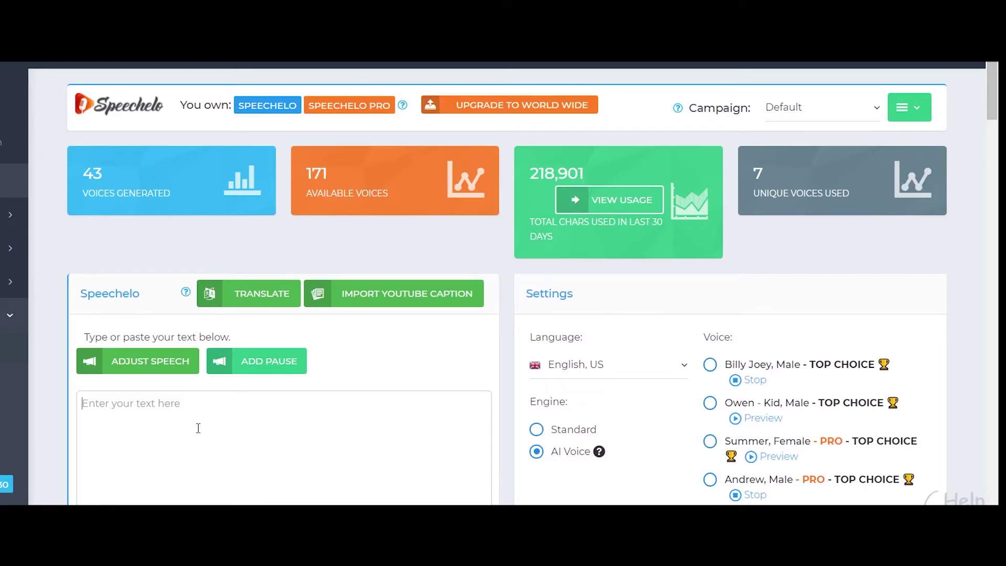
pyautogui.scroll(-3, 400, 352)
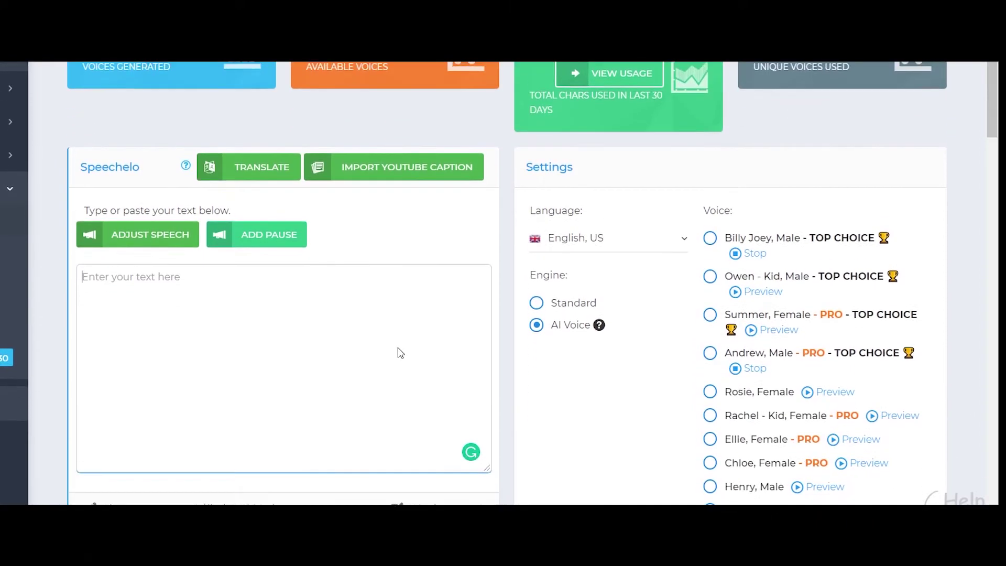
pyautogui.scroll(-1, 399, 352)
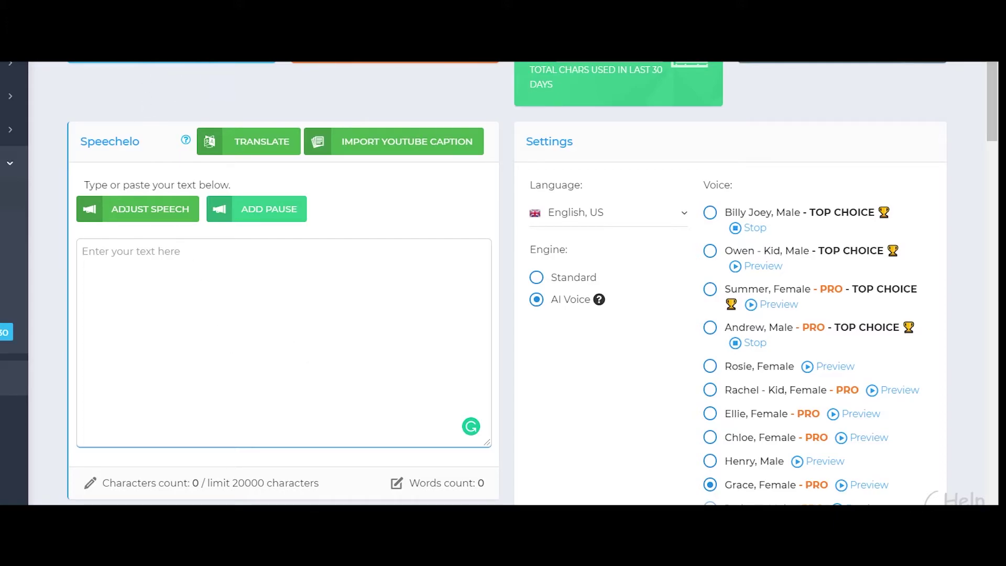
pyautogui.write('Alien invasion is a favorite topic of science-fiction movies.  A protagonist is going about his often unremarkable daily life, until one day gigantic spaceships appear in the sky and the attack begins.')
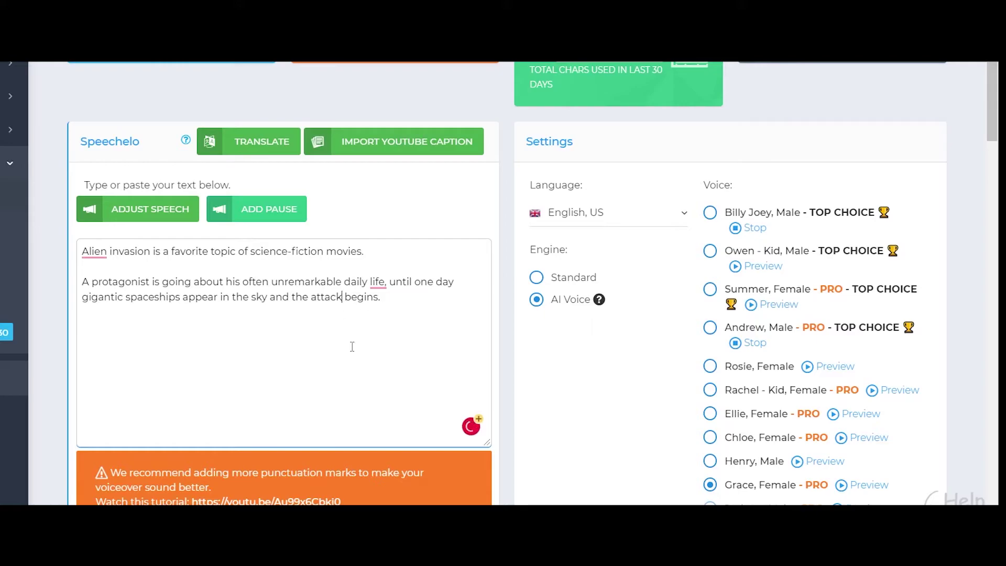
pyautogui.scroll(1, 389, 352)
pyautogui.scroll(-3, 371, 248)
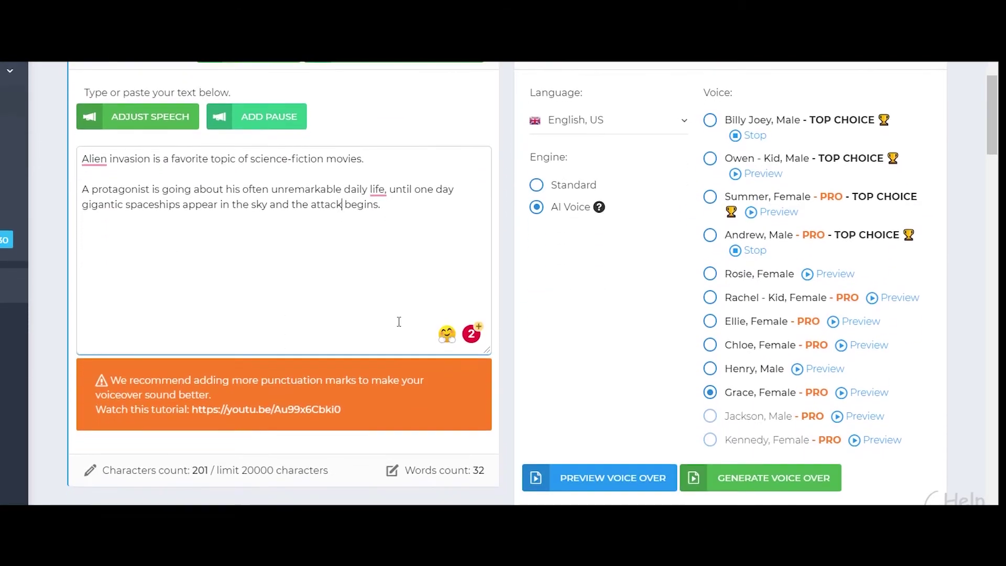
pyautogui.scroll(1, 489, 369)
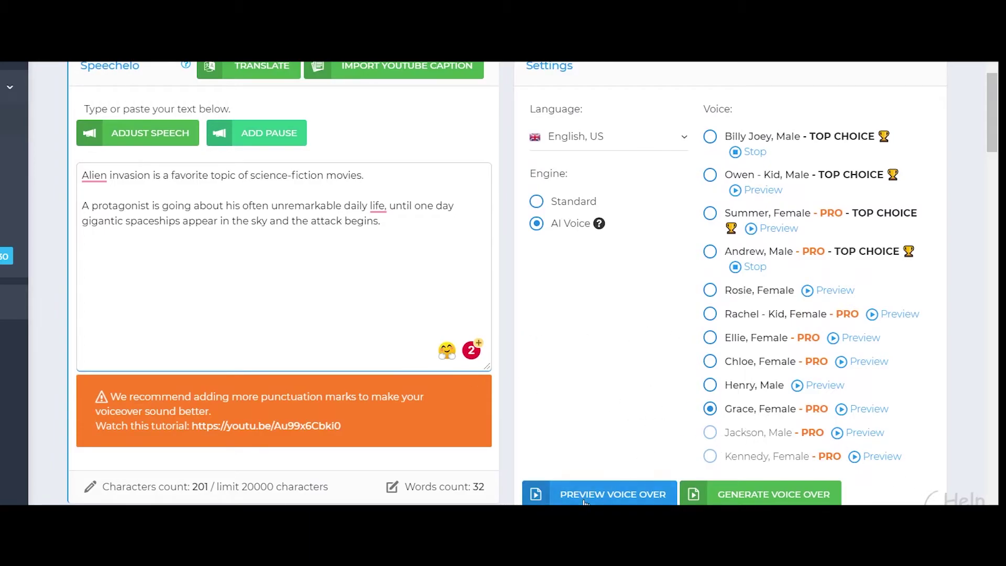
# Generate and play the voice-over preview of the script in Grace's voice, then close it.
pyautogui.click(548, 493)
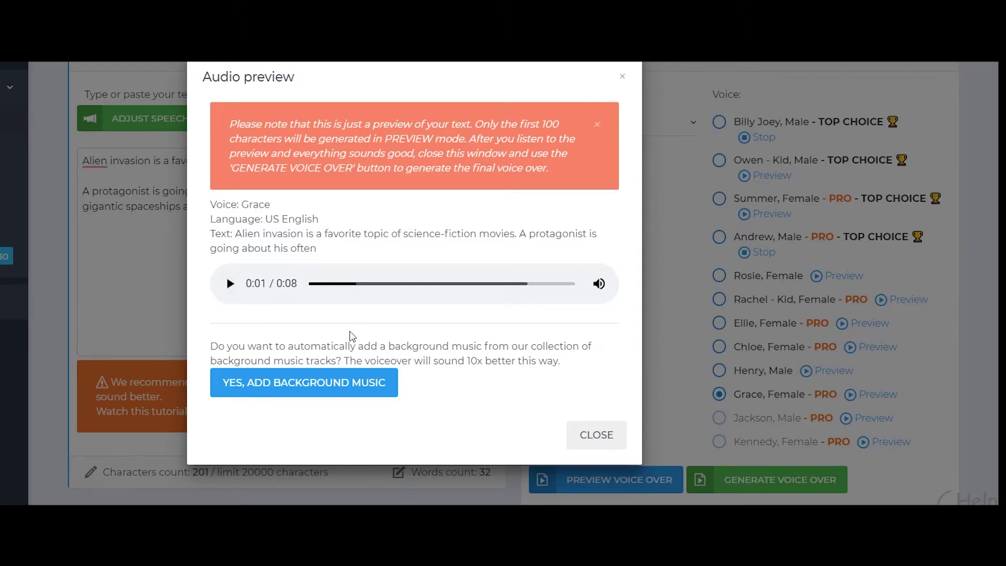
pyautogui.click(230, 283)
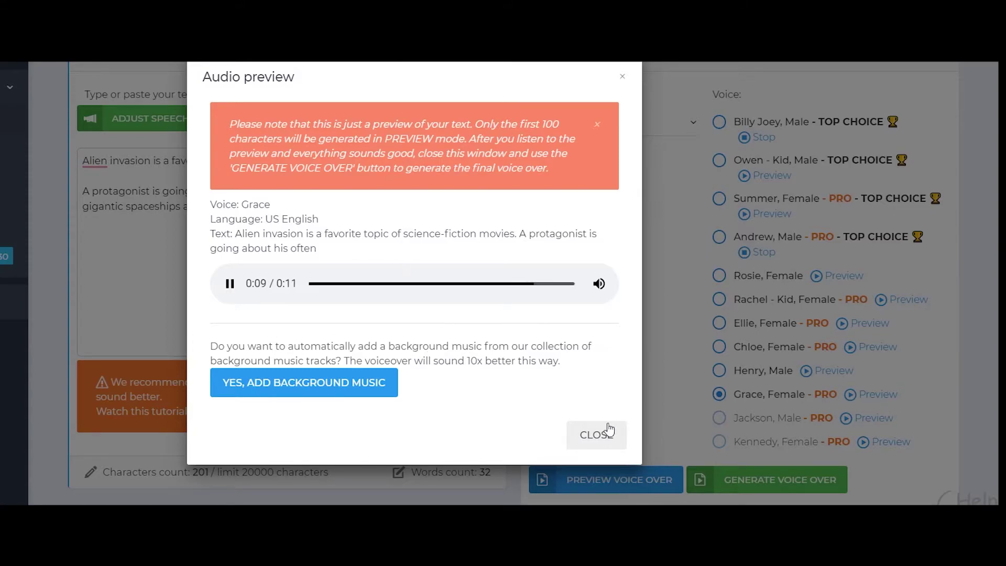
pyautogui.click(608, 441)
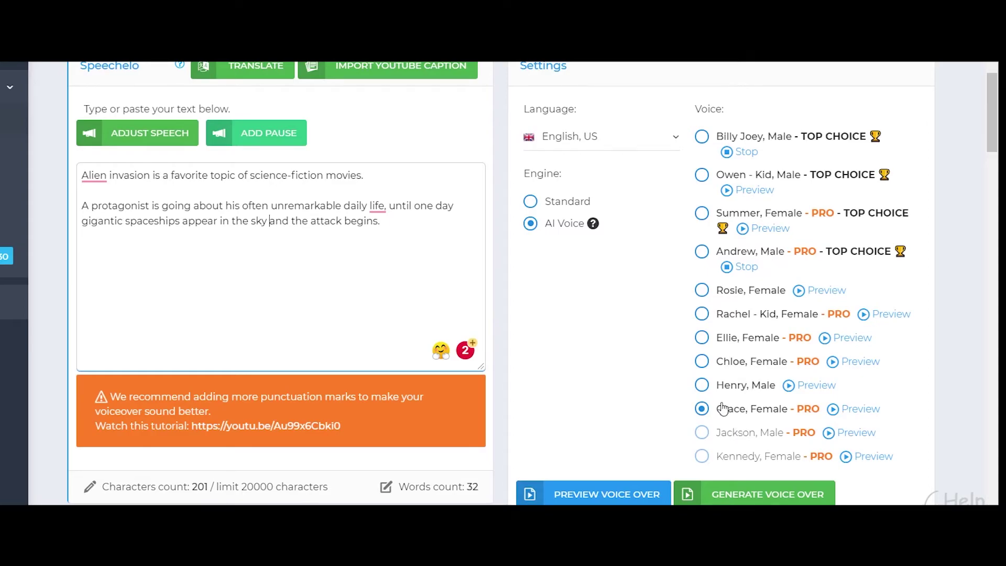
# Set the voice-over language to Hindi, India.
pyautogui.click(661, 140)
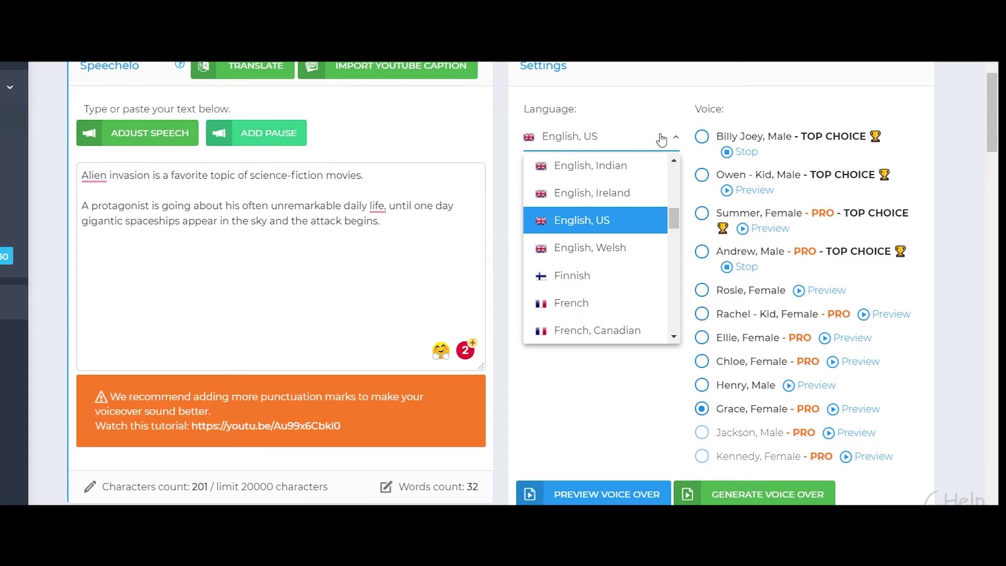
pyautogui.moveTo(674, 215); pyautogui.dragTo(674, 247)
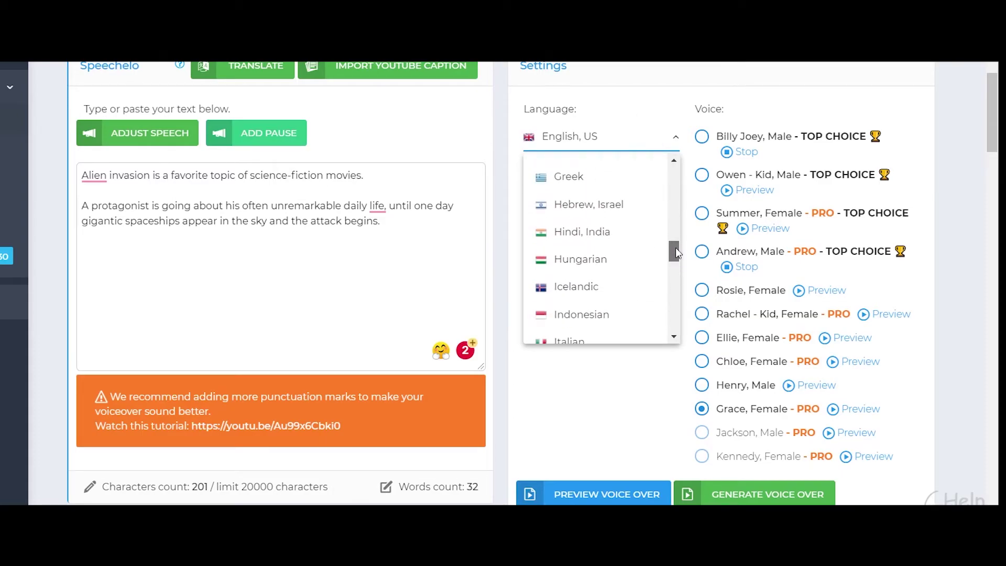
pyautogui.click(611, 240)
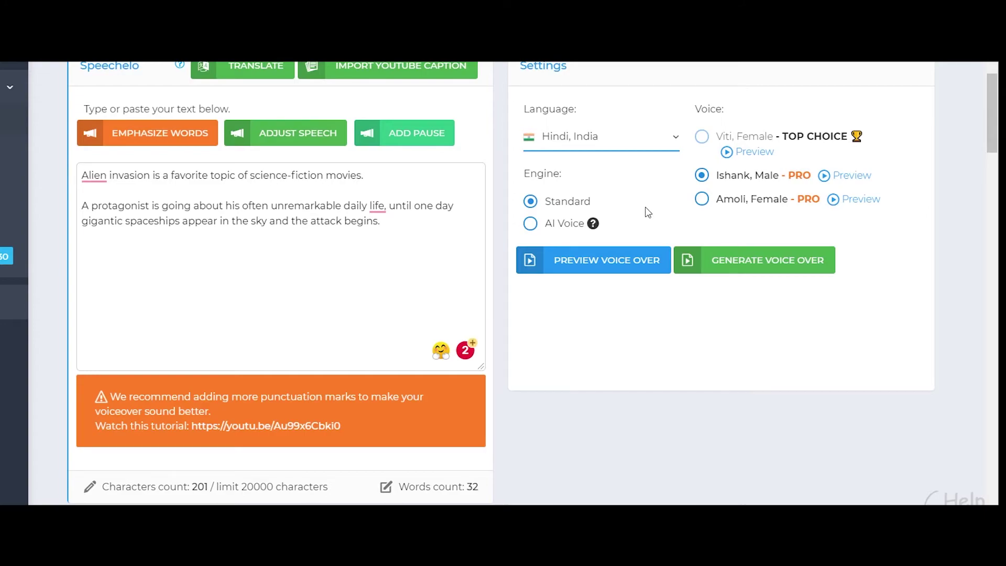
# Select all of the alien-invasion sample text in the editor.
pyautogui.scroll(2, 648, 212)
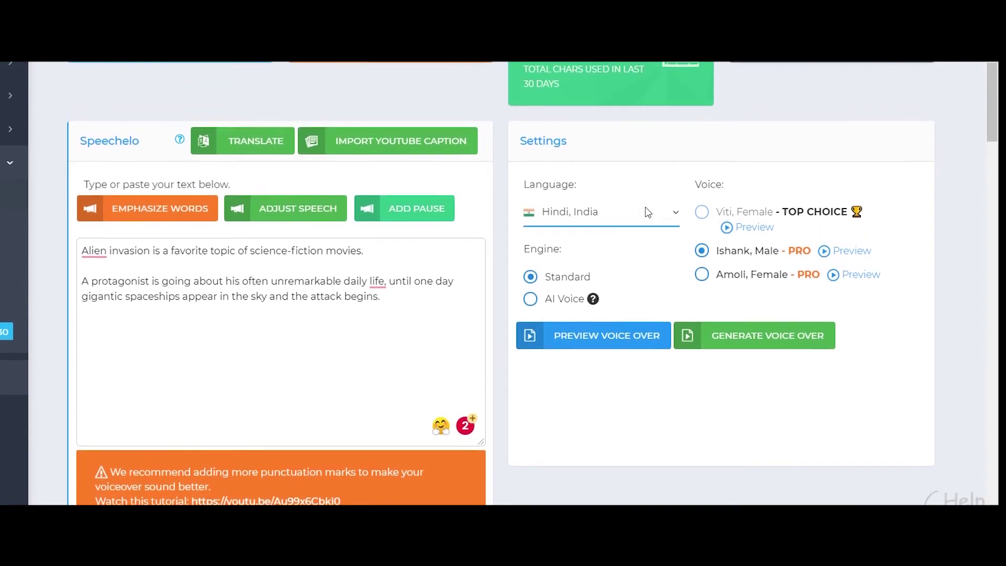
pyautogui.click(437, 303)
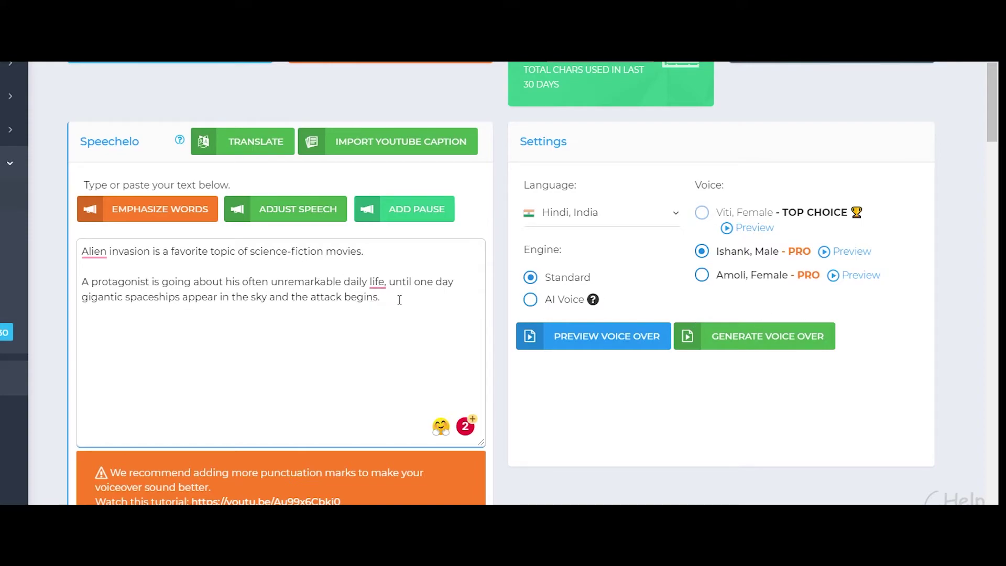
pyautogui.moveTo(379, 297); pyautogui.dragTo(32, 254)
# Delete the selected sample text, leaving the box empty with a character count of 0.
pyautogui.press('BackSpace')
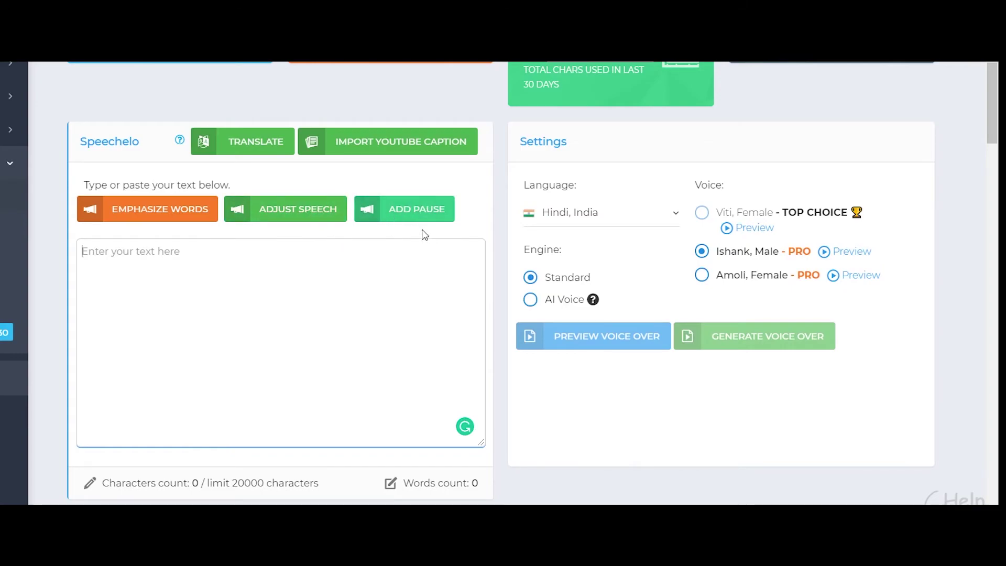
pyautogui.scroll(-2, 409, 283)
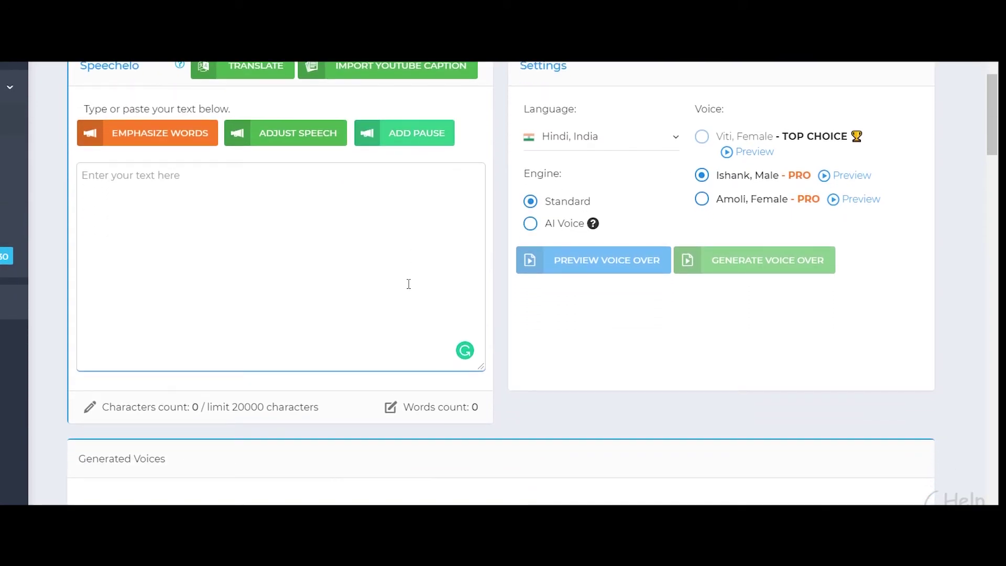
pyautogui.scroll(2, 409, 282)
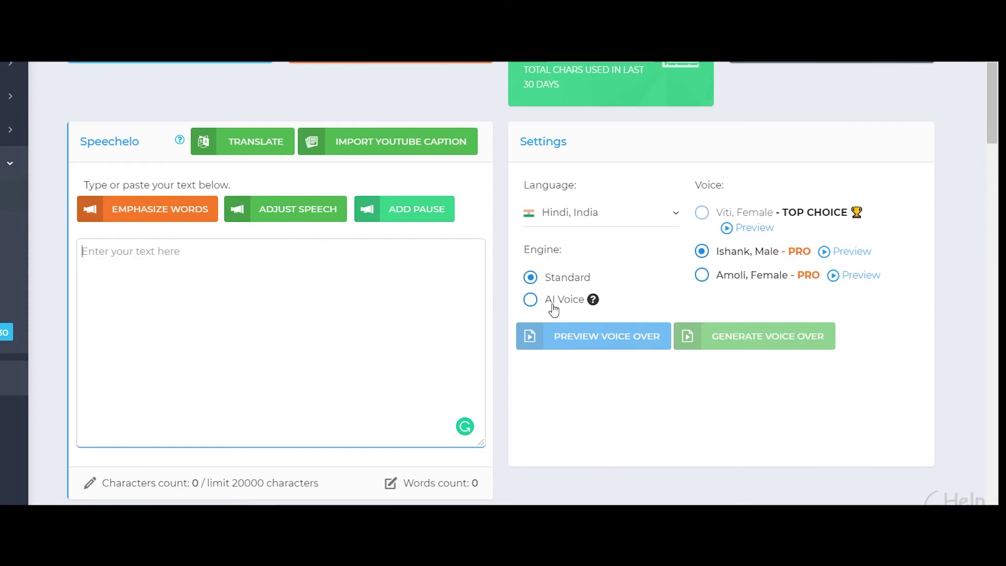
pyautogui.moveTo(590, 299)
pyautogui.scroll(3, 410, 257)
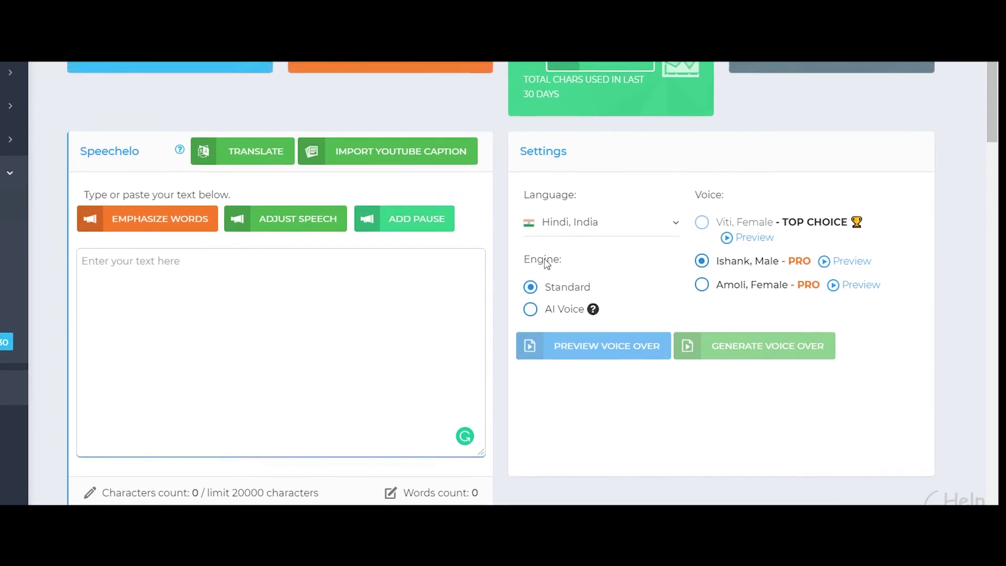
pyautogui.scroll(-9, 345, 265)
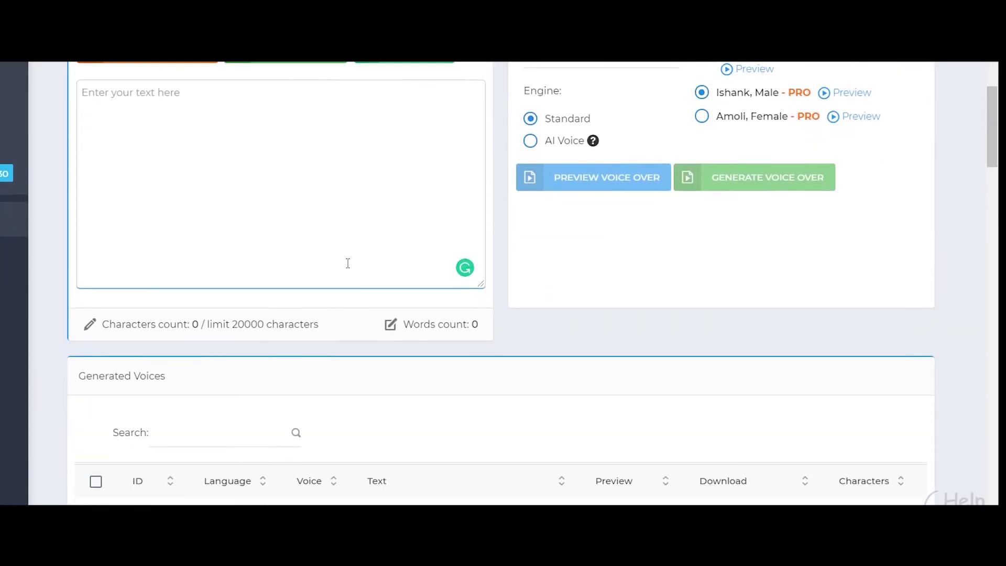
pyautogui.scroll(8, 351, 265)
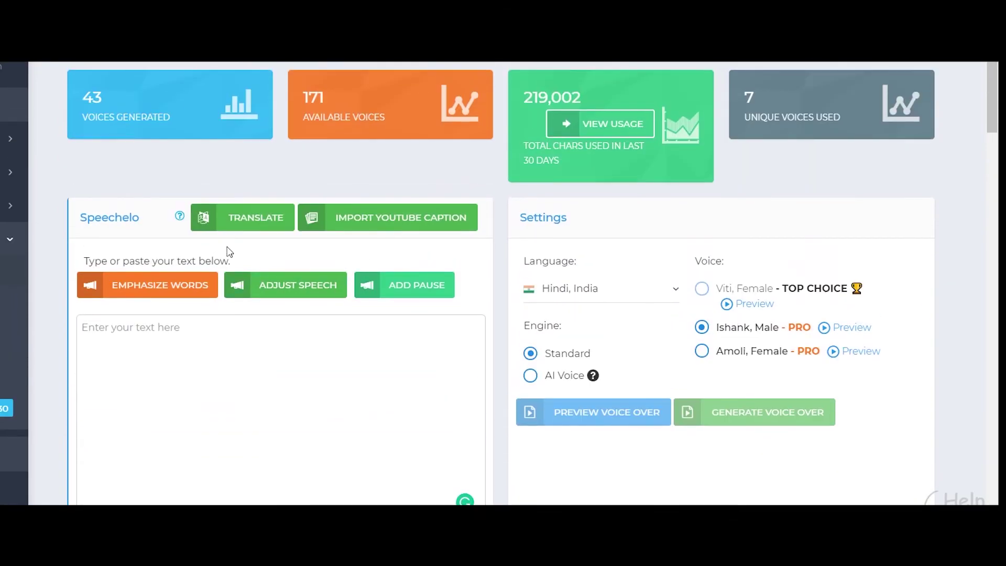
pyautogui.scroll(2, 375, 242)
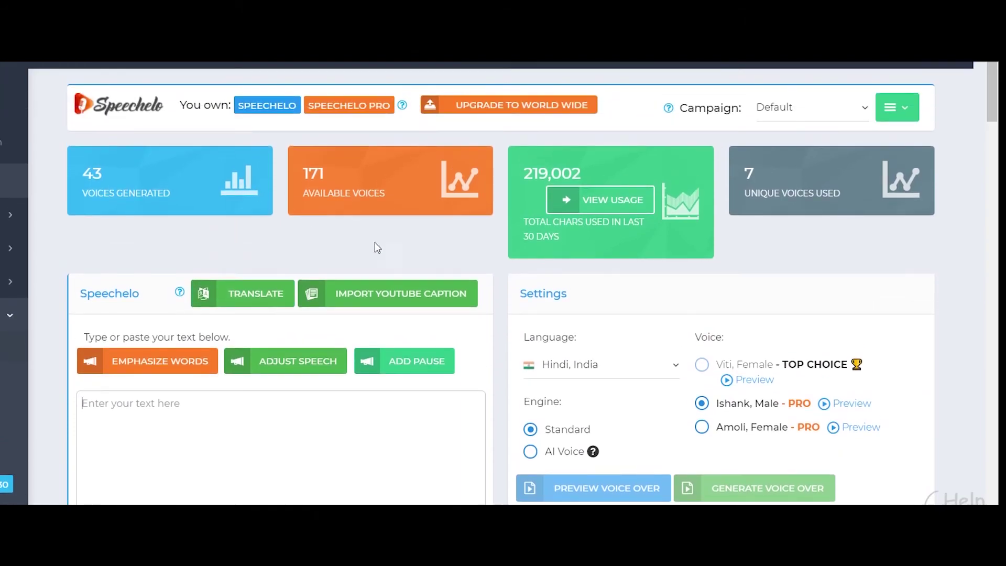